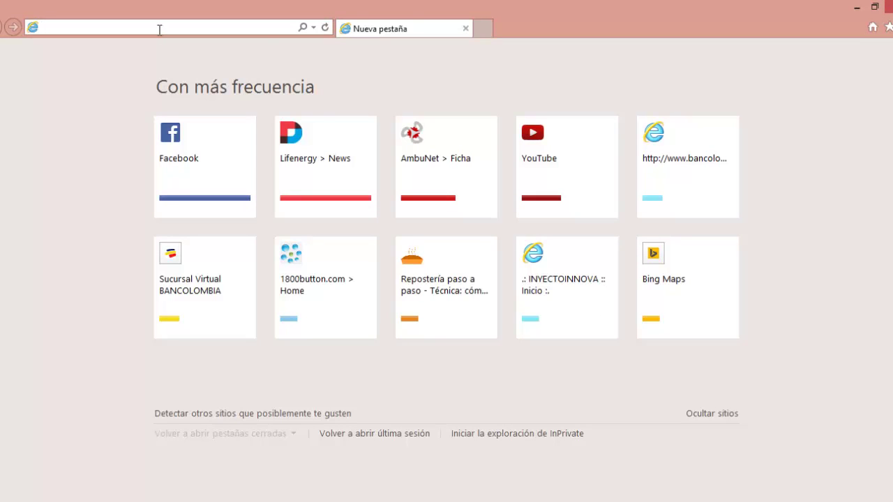
Load the Lifenergy site at lifenergy.sytes.net in Internet Explorer.
type("lifenergy.sytes.net/")
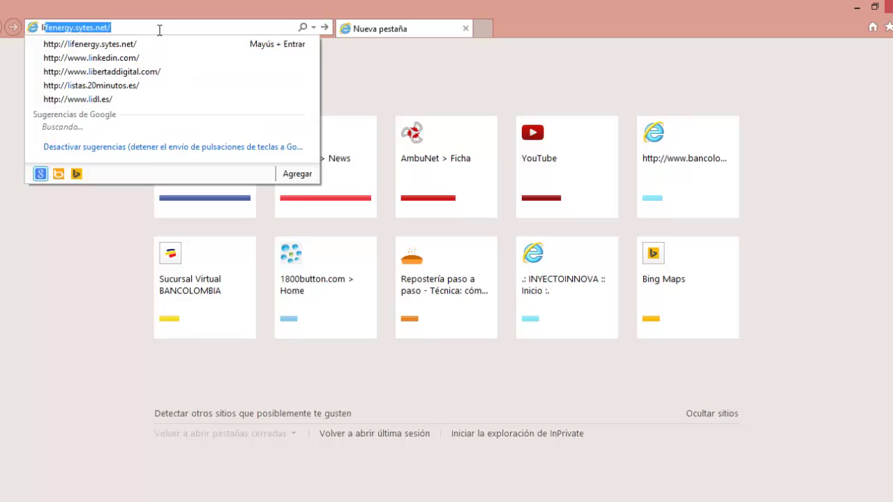
key("End")
key("Return")
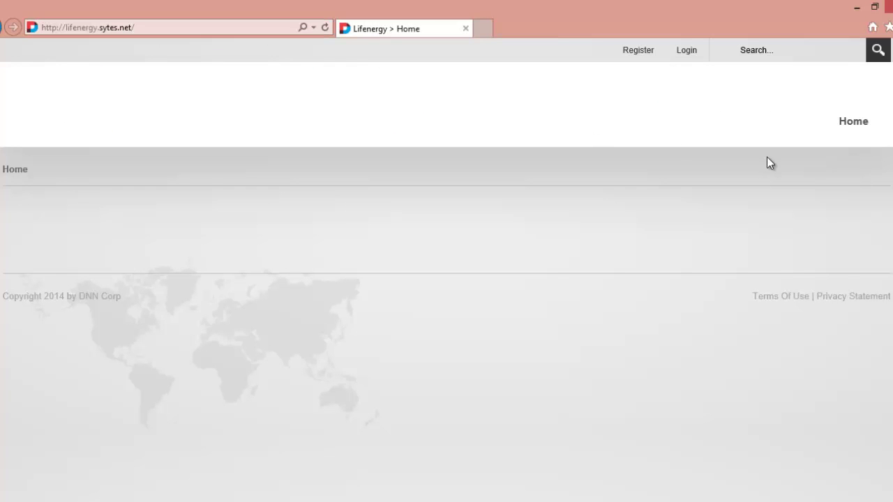
Log in to the Lifenergy DNN site with the administrator username and password.
left_click(683, 52)
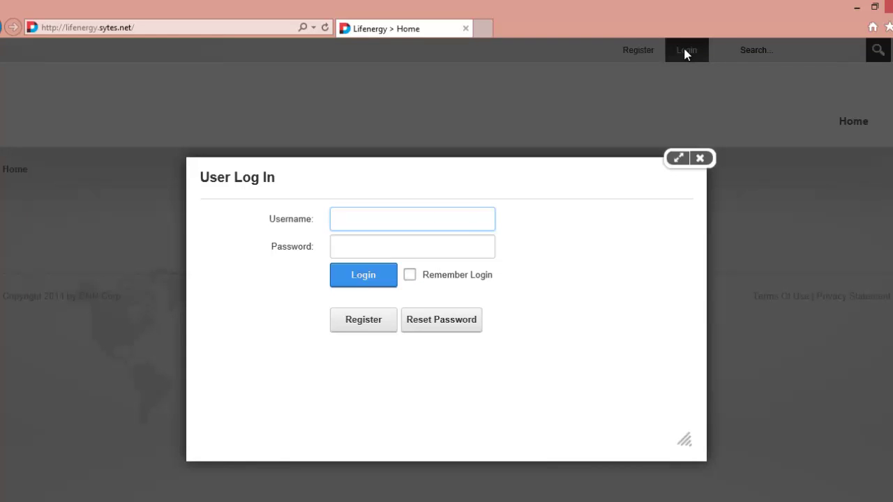
type("test")
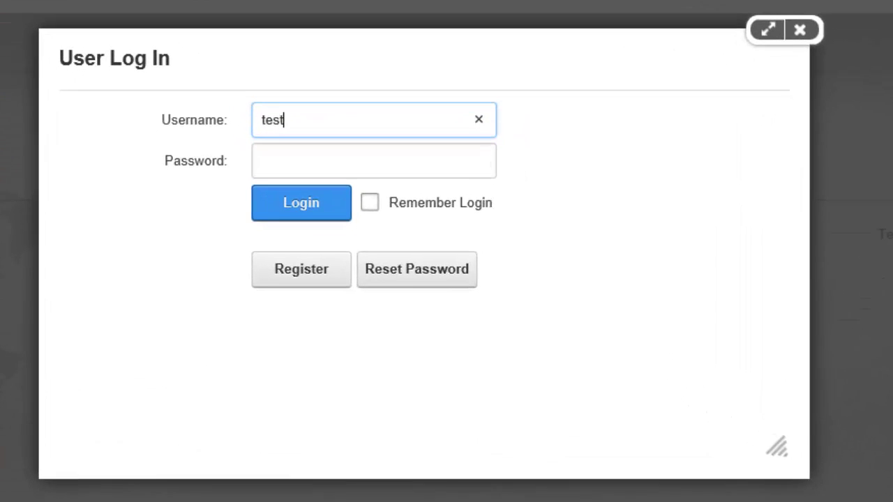
type("adm")
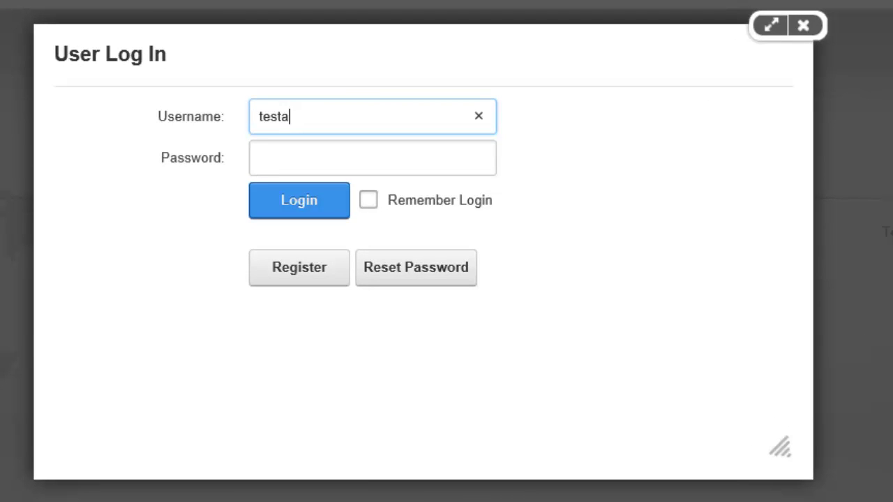
type("in")
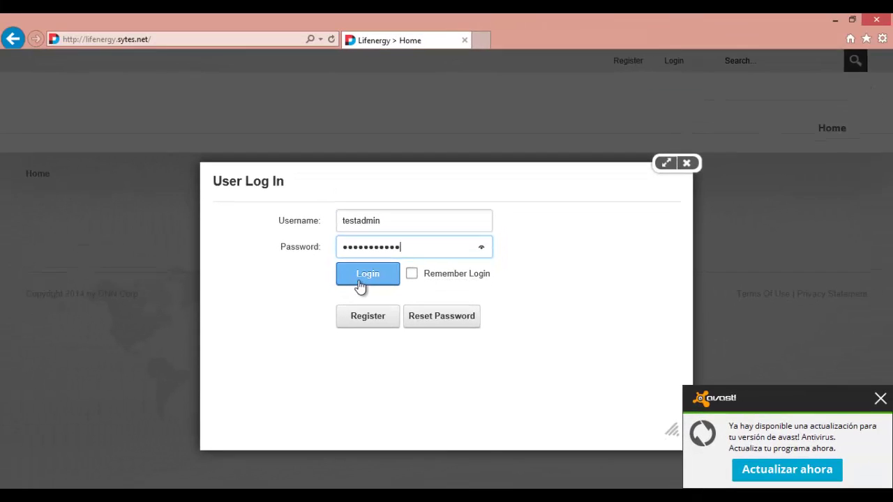
left_click(360, 287)
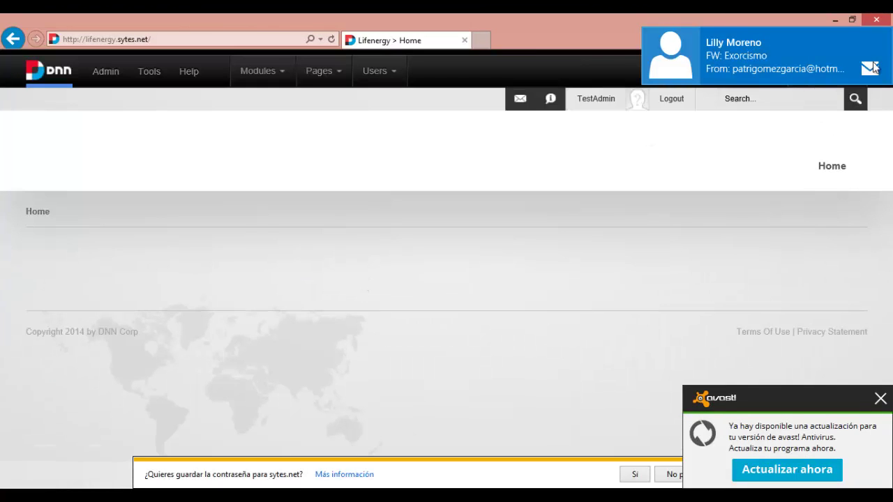
Dismiss the email notification and let Internet Explorer save the login password.
left_click(882, 34)
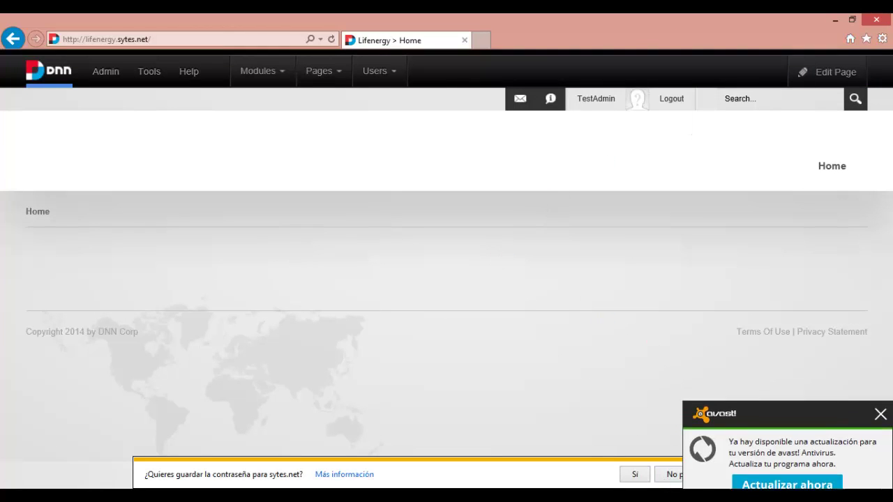
left_click(637, 475)
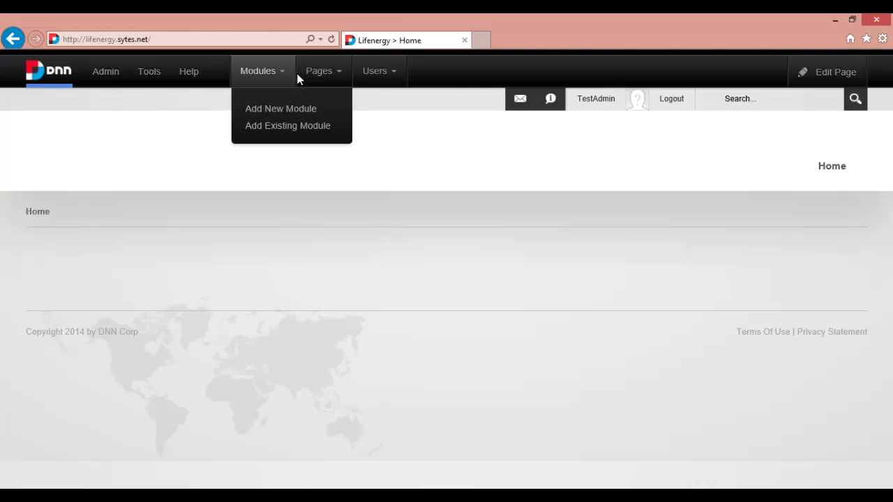
Reload the Lifenergy Home page from the site navigation.
mouse_move(323, 74)
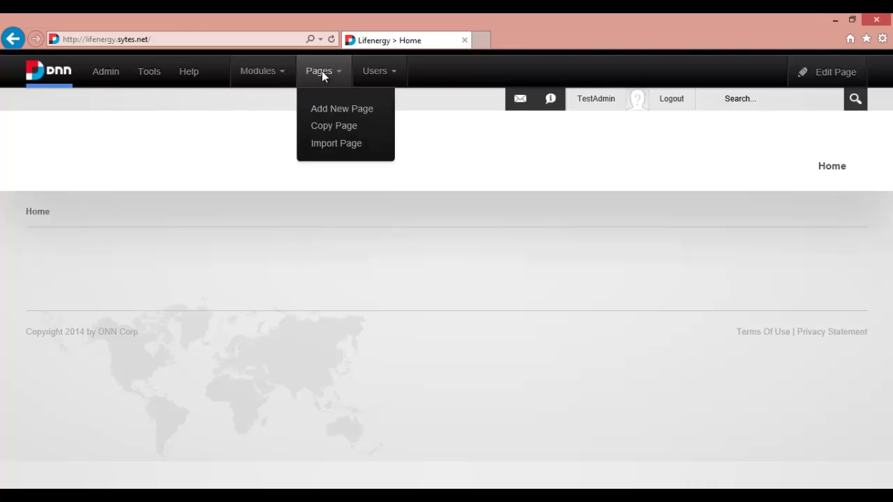
mouse_move(118, 74)
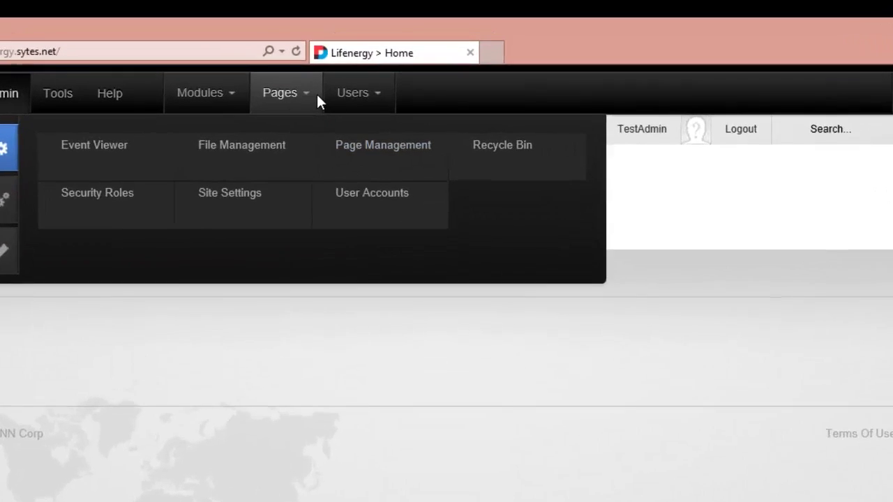
mouse_move(348, 73)
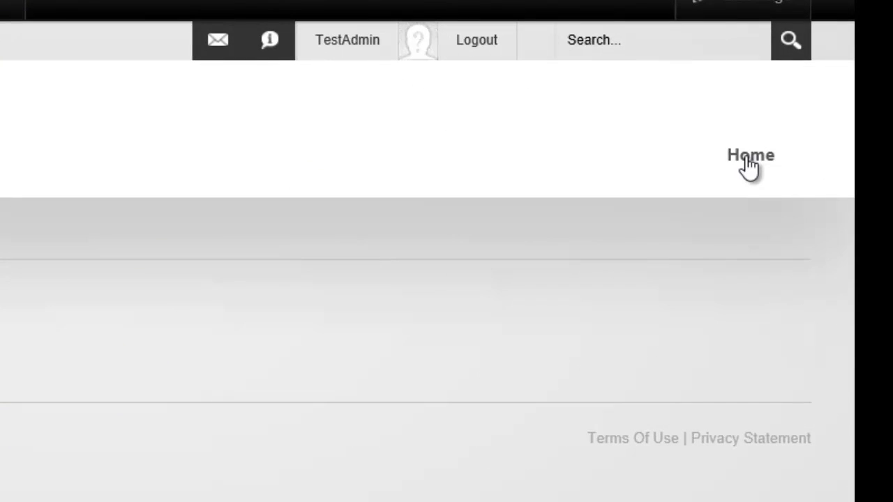
left_click(748, 159)
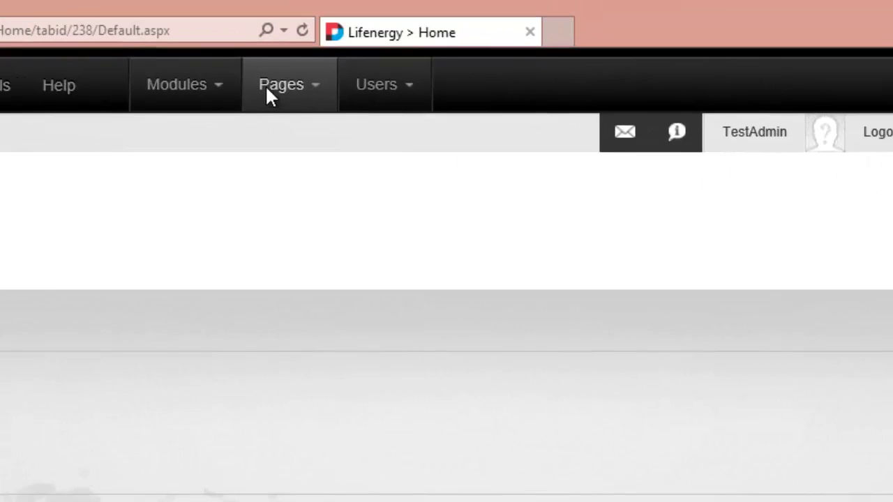
Start a new page from Pages > Add New Page and name it 'TestIvanov'.
mouse_move(334, 99)
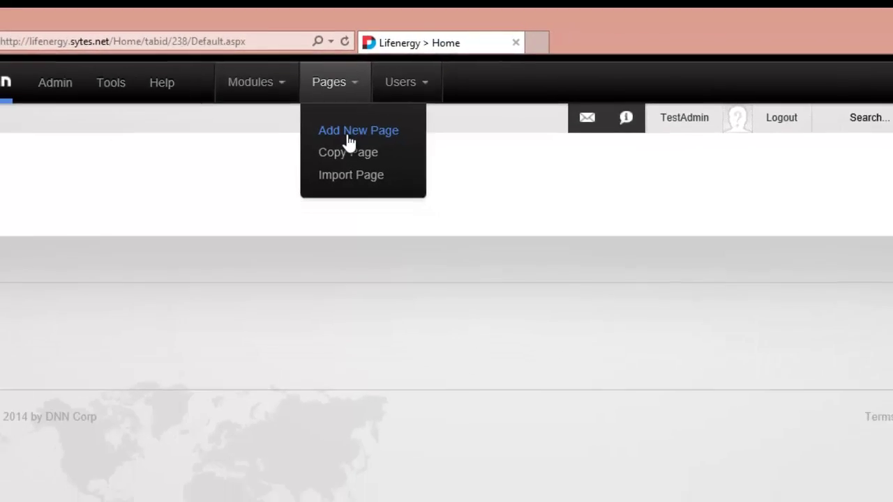
left_click(369, 164)
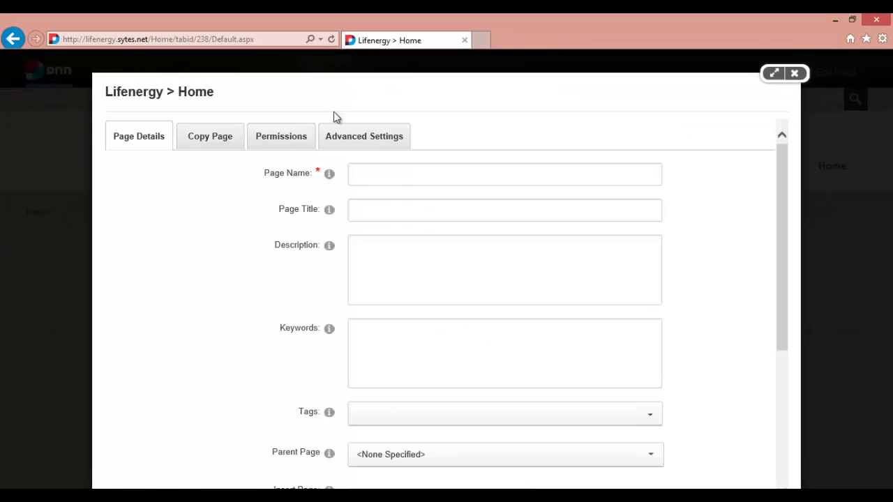
left_click(405, 176)
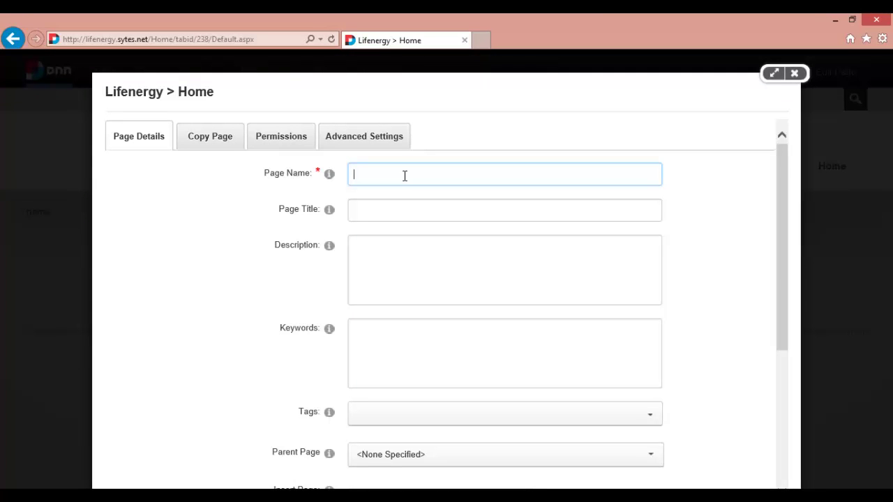
type("Test")
type("I")
type("vanov")
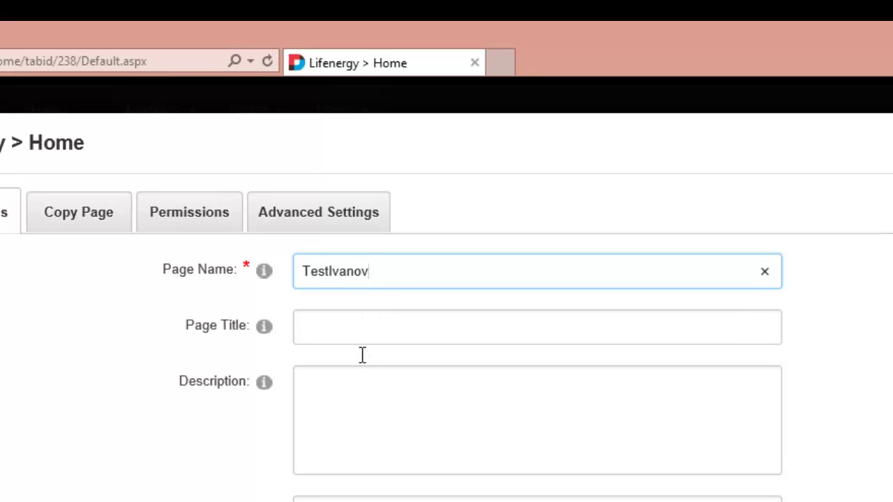
Review the TestIvanov page's permissions: All Users view, Administrators edit.
scroll(362, 359, "down", 3)
scroll(362, 359, "up", 3)
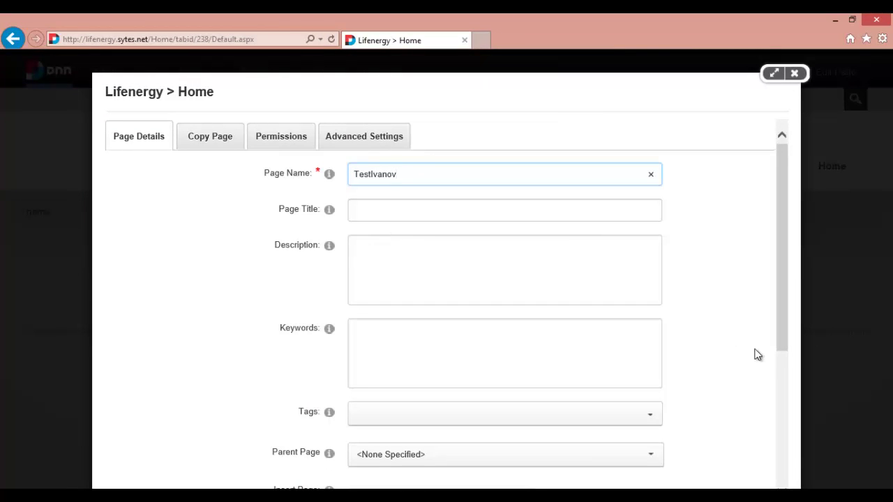
left_click_drag(782, 343, 775, 486)
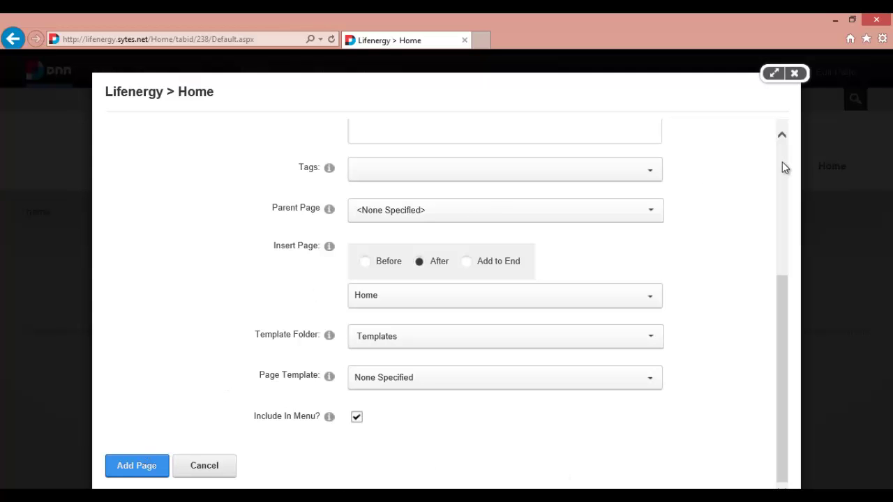
left_click(782, 162)
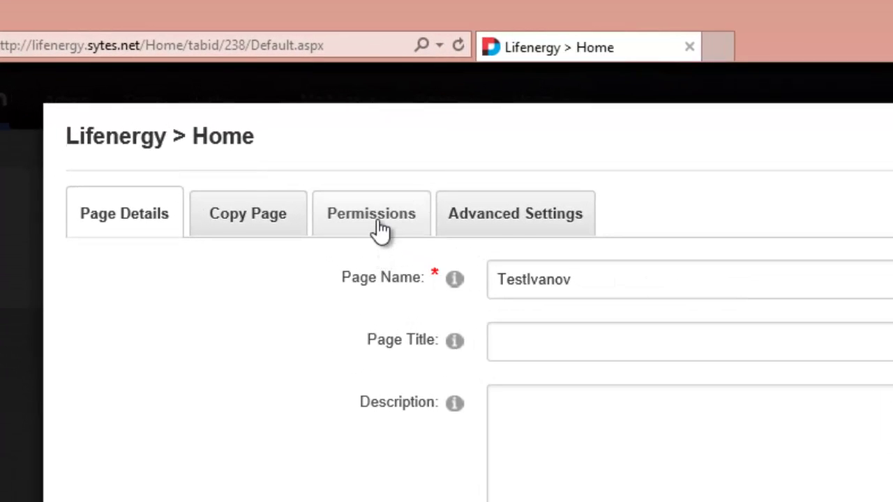
left_click(380, 227)
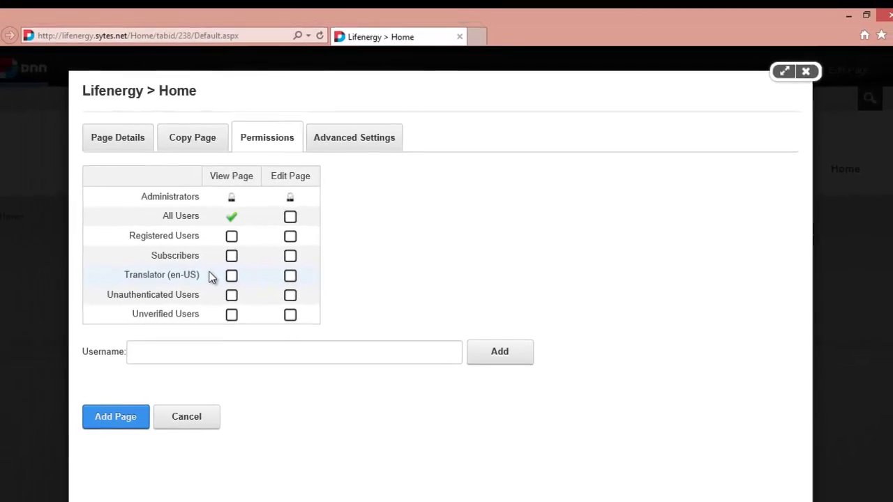
Create the TestIvanov page, sign out, and return to the Home page.
left_click(143, 404)
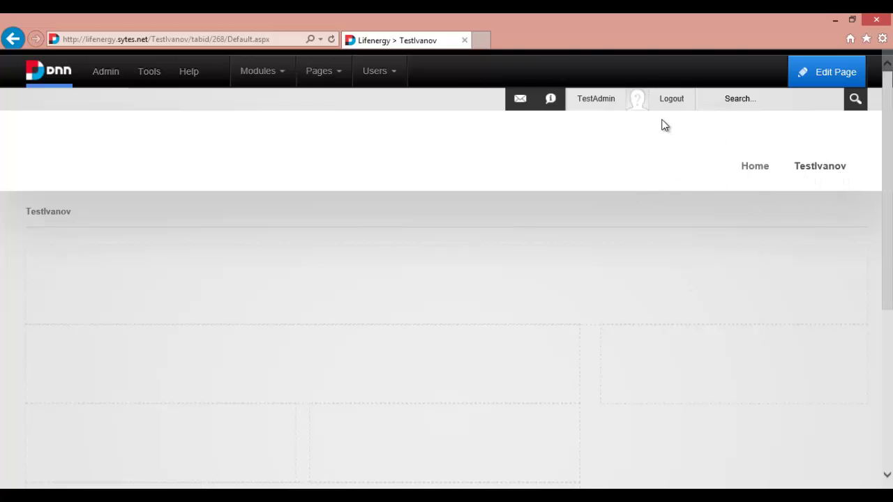
left_click(677, 100)
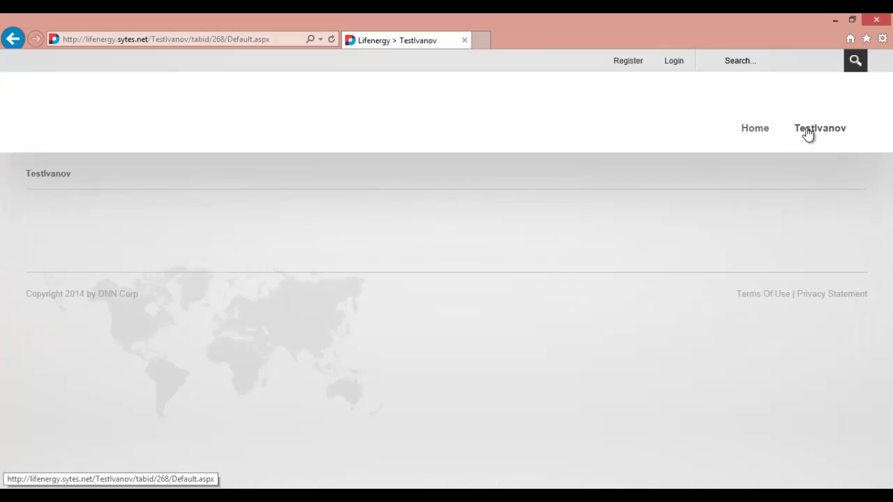
left_click(808, 132)
left_click(756, 134)
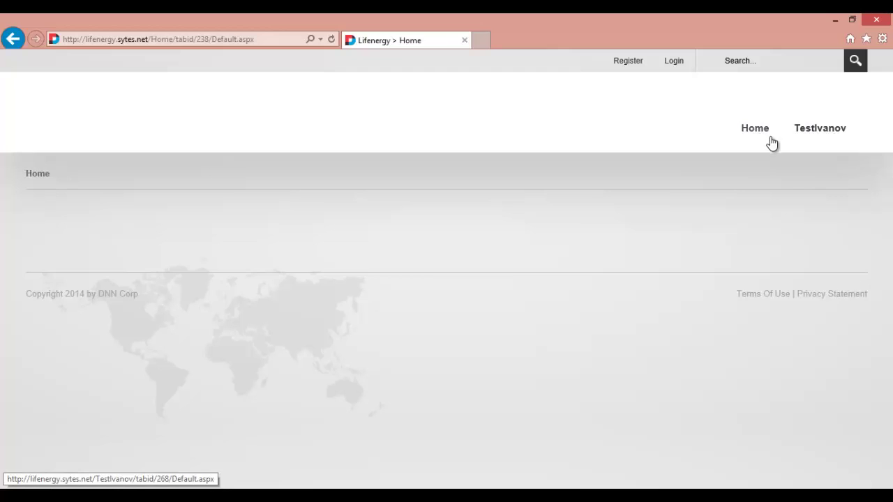
Log back in as administrator using the saved credentials.
left_click(673, 61)
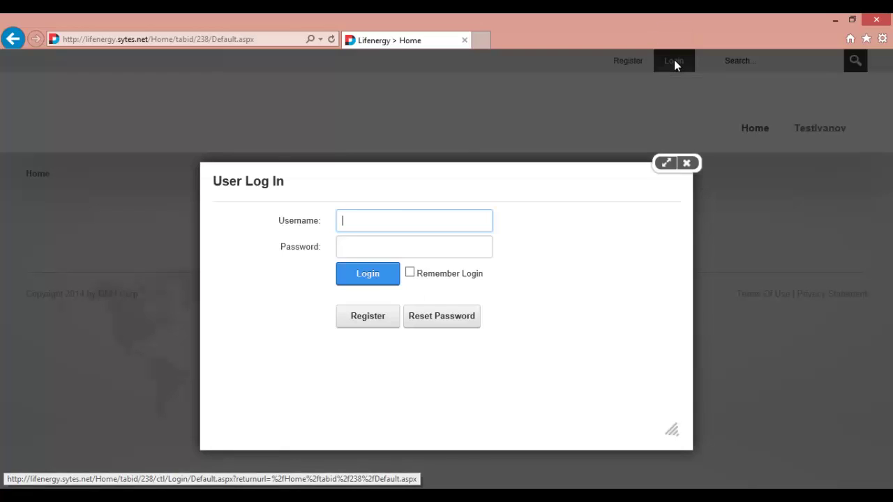
left_click(415, 214)
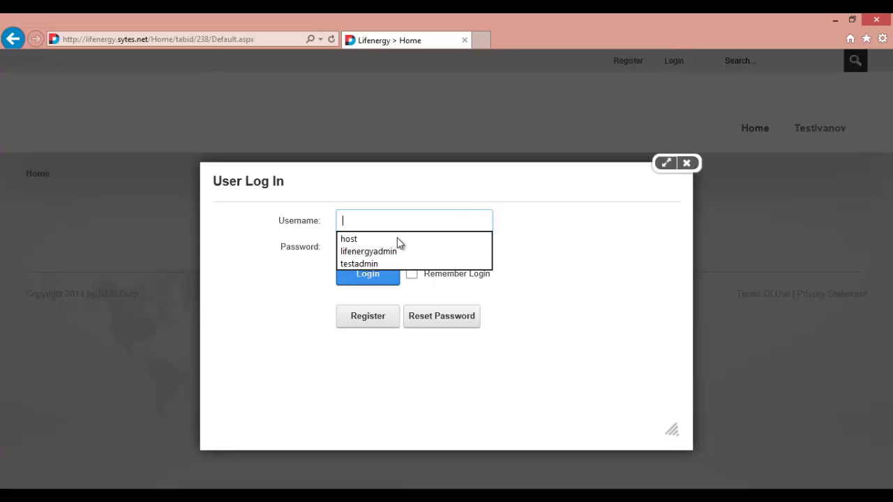
left_click(376, 265)
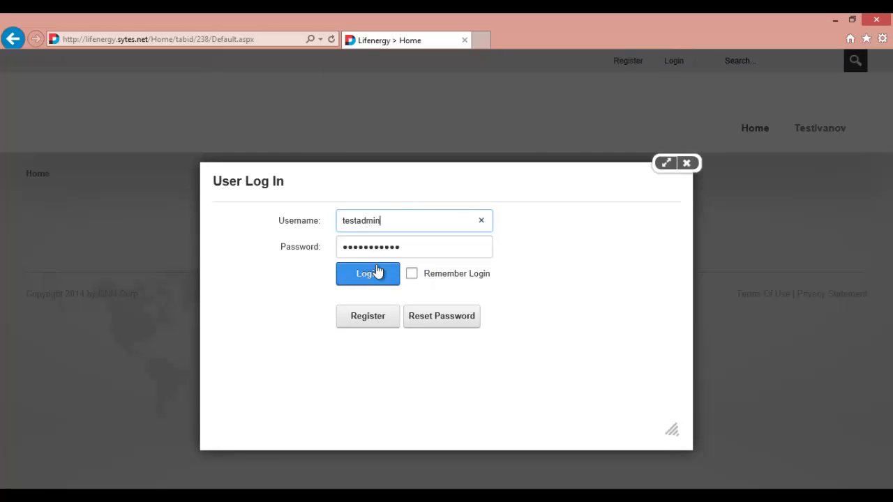
left_click(376, 270)
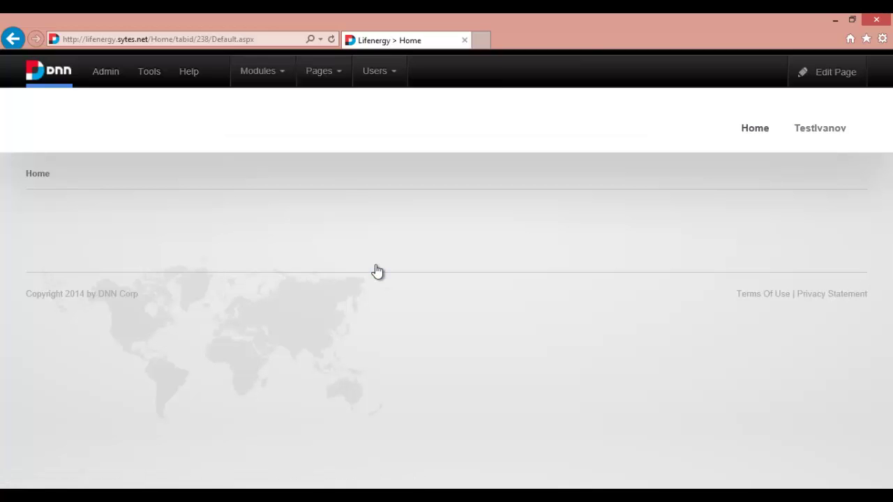
Open the TestIvanov page and switch it into edit mode.
left_click(843, 169)
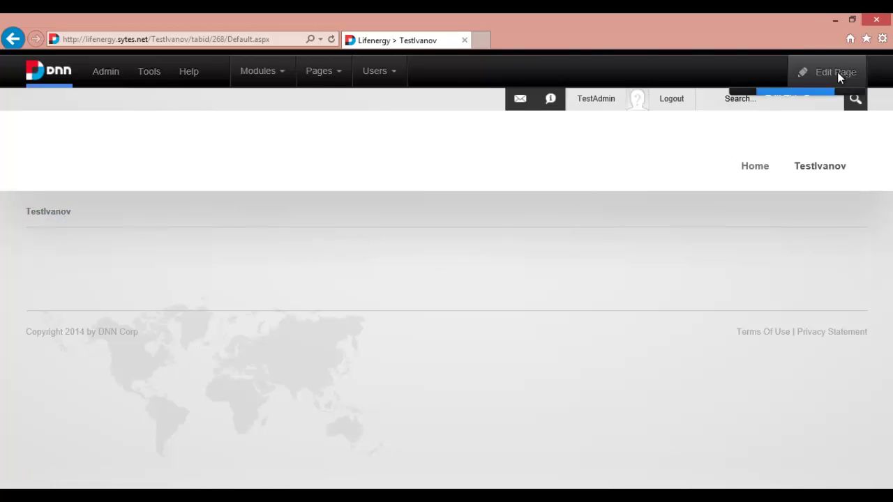
mouse_move(835, 72)
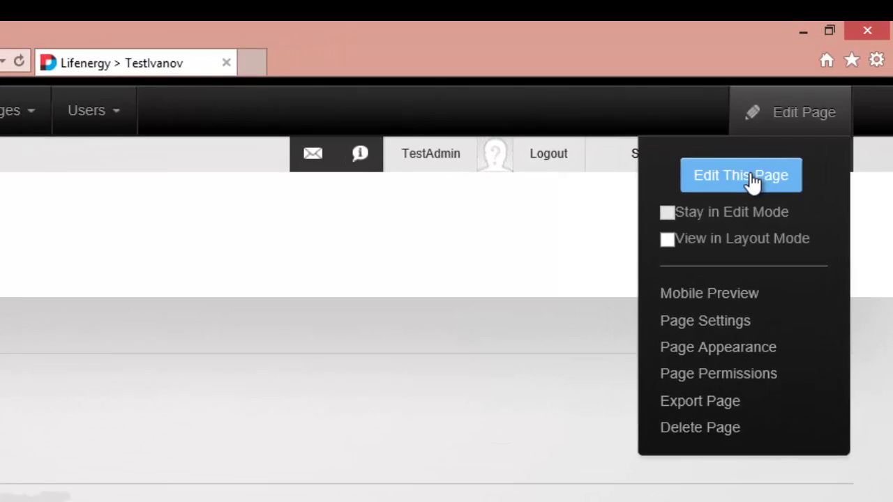
left_click(752, 179)
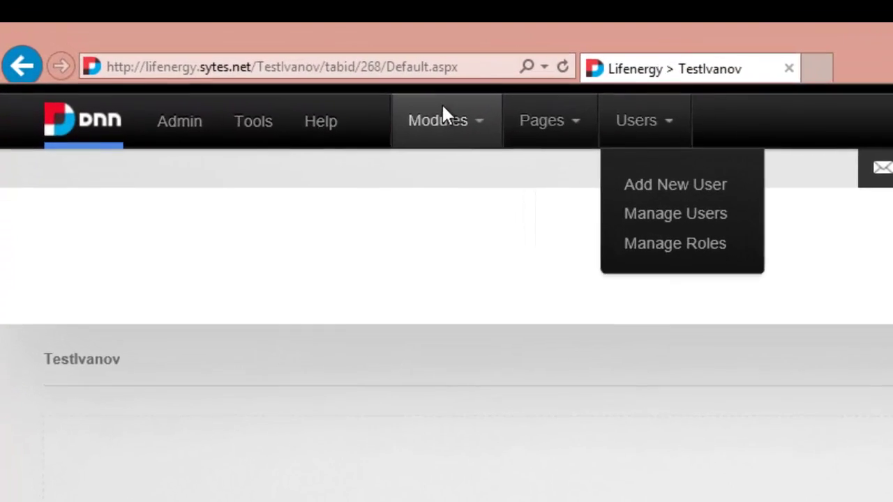
Add an HTML module to the TestIvanov page's ContentPane.
mouse_move(347, 91)
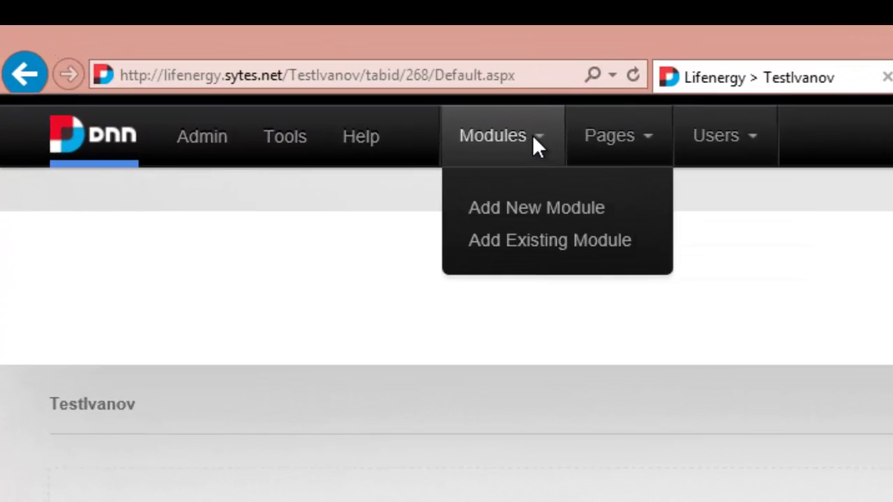
left_click(535, 209)
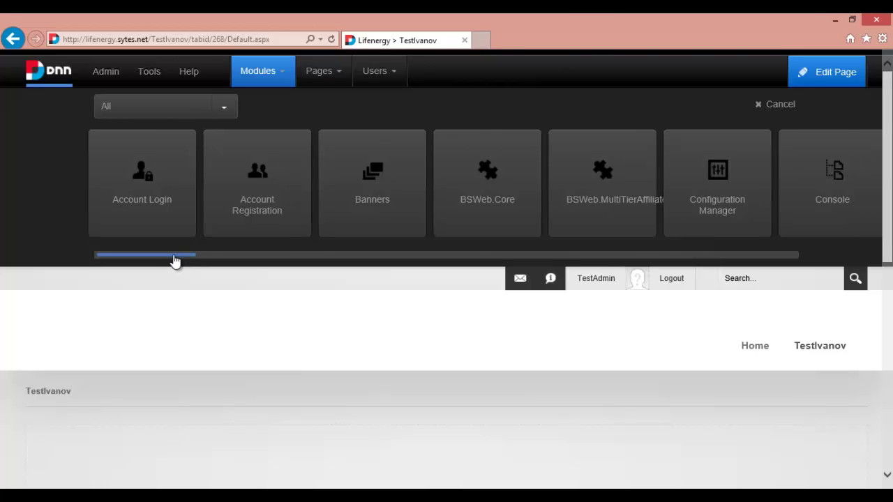
left_click_drag(175, 258, 364, 257)
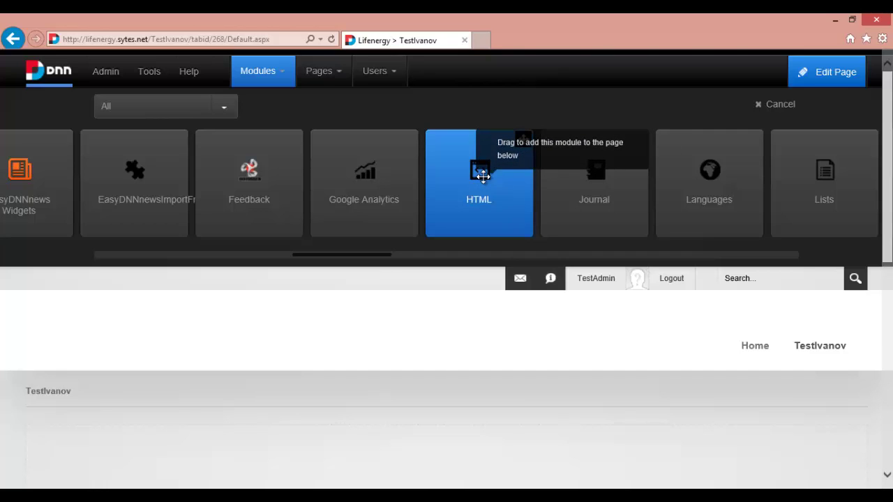
mouse_move(482, 177)
left_mouse_down()
mouse_move(467, 205)
mouse_move(478, 189)
left_mouse_up()
left_click(523, 141)
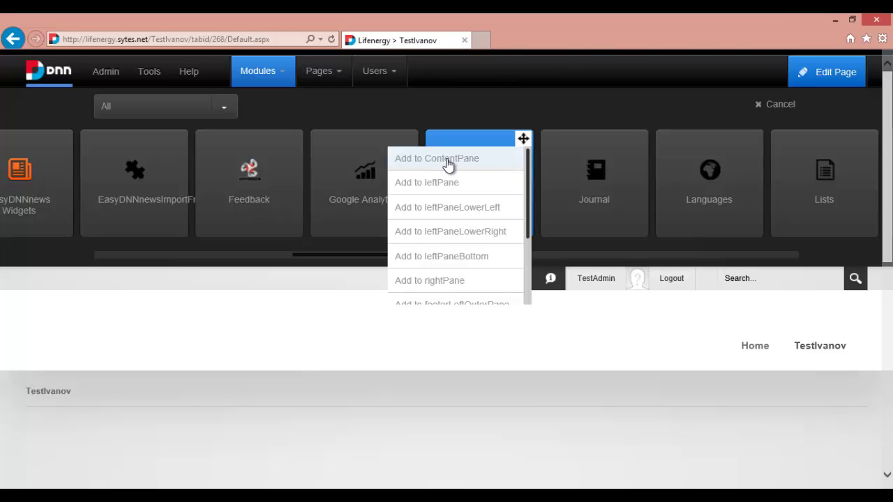
left_click(448, 160)
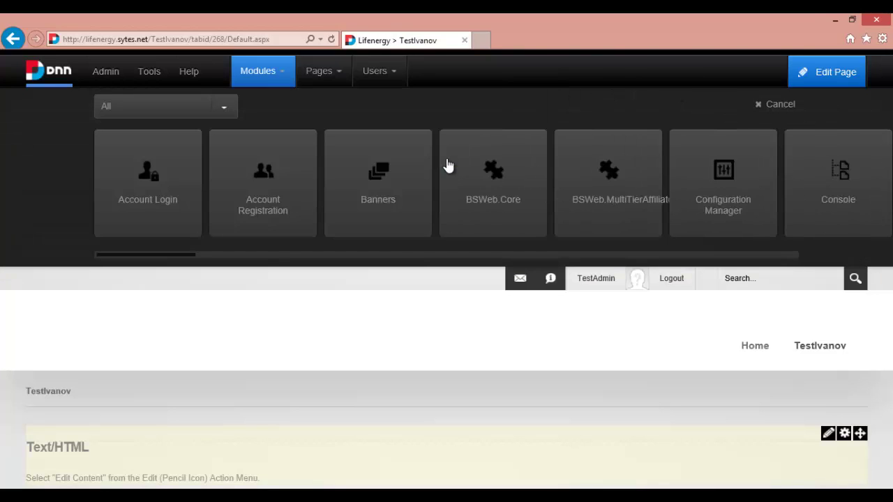
Close the module picker, leaving the Text/HTML module on the page.
scroll(300, 433, "down", 1)
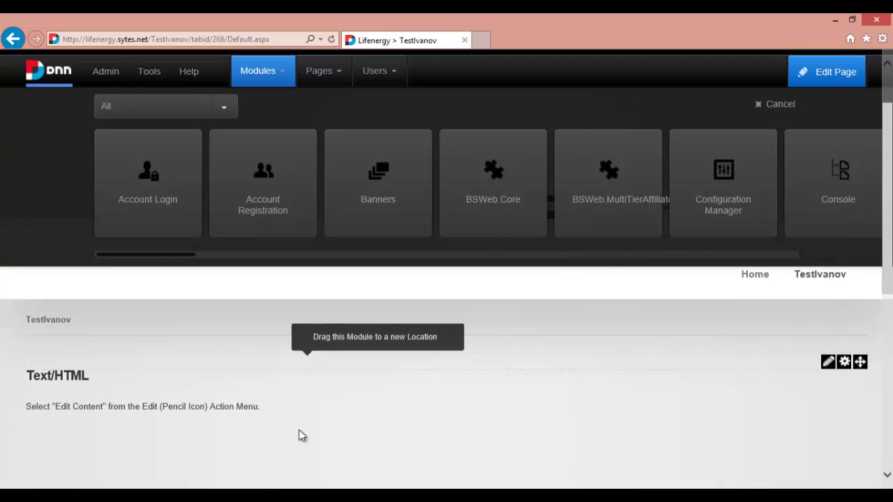
scroll(302, 435, "down", 1)
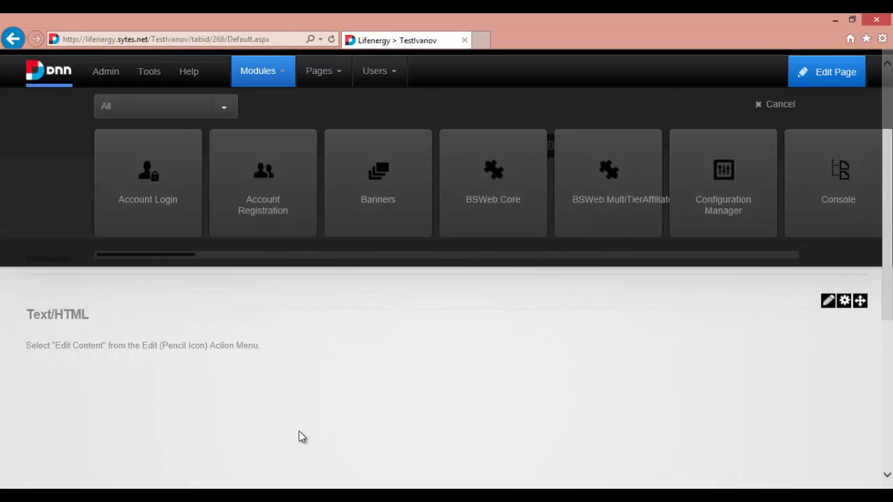
left_click(86, 314)
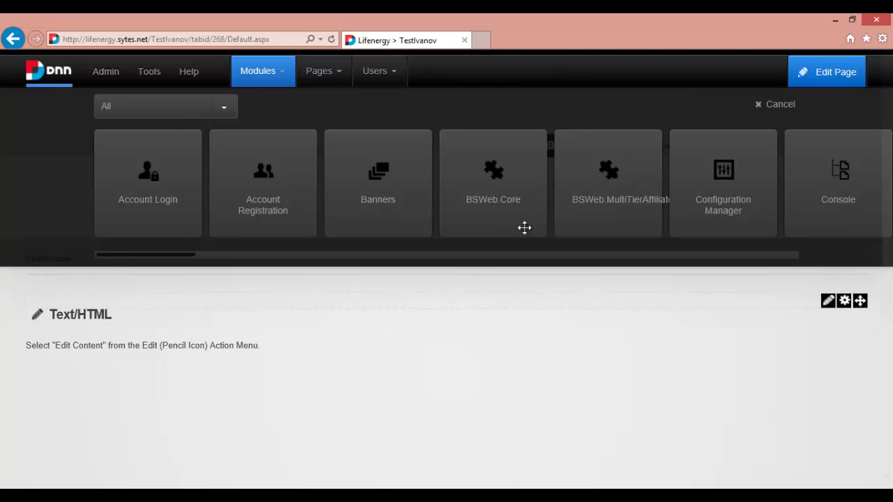
left_click(759, 115)
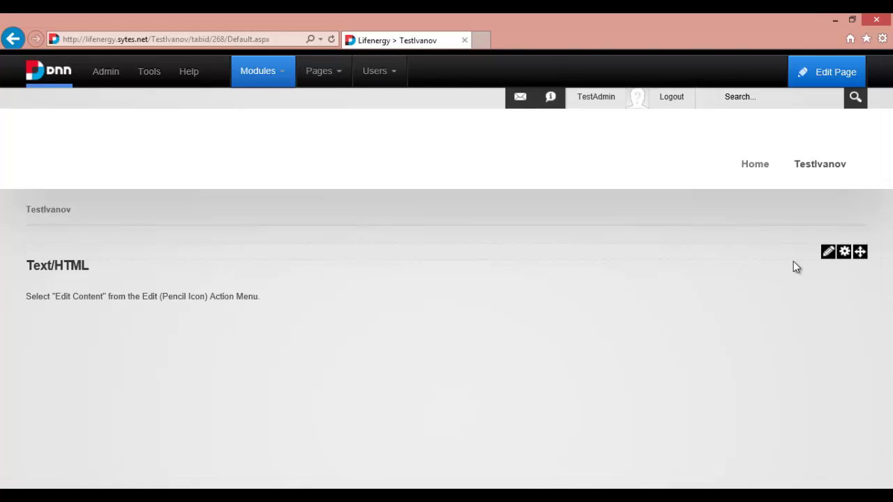
mouse_move(827, 255)
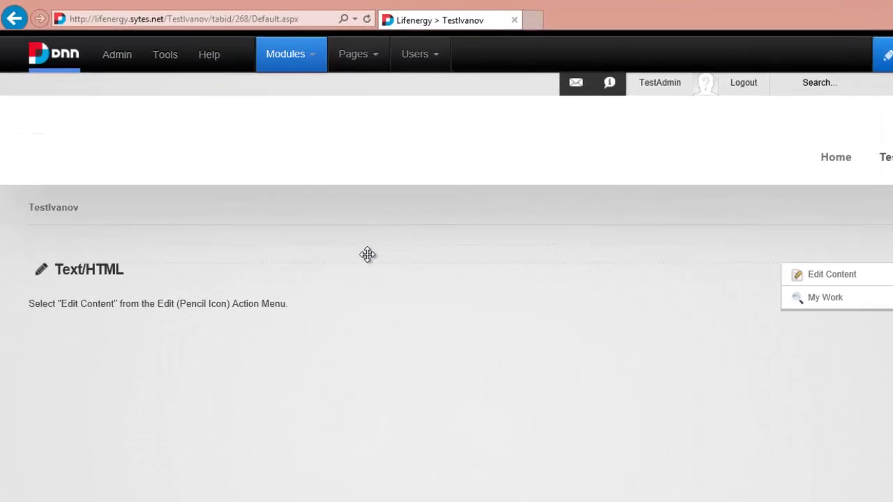
Replace the Text/HTML title with 'My first Module... wow', save it, and open Edit Content.
left_click(42, 270)
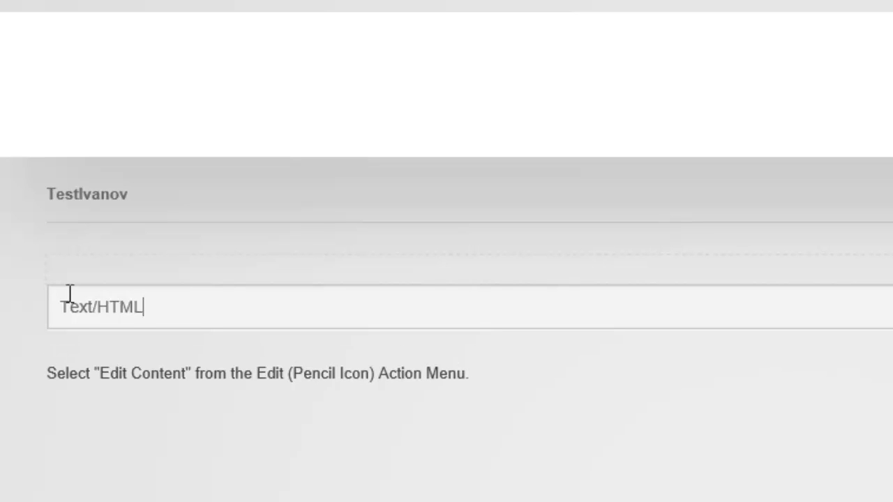
key("BackSpace")
key("BackSpace")
key("BackSpace")
key("BackSpace")
key("BackSpace")
key("BackSpace")
key("BackSpace")
key("BackSpace")
key("BackSpace")
type("My first Module... wowo")
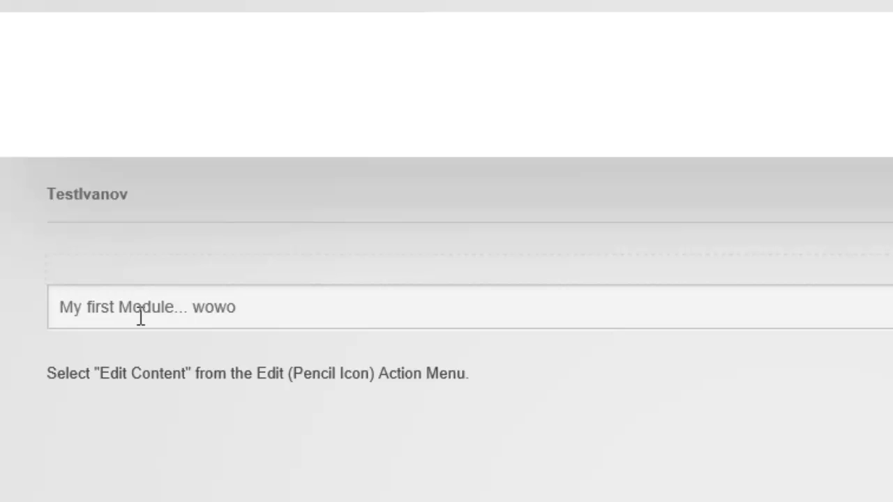
key("BackSpace")
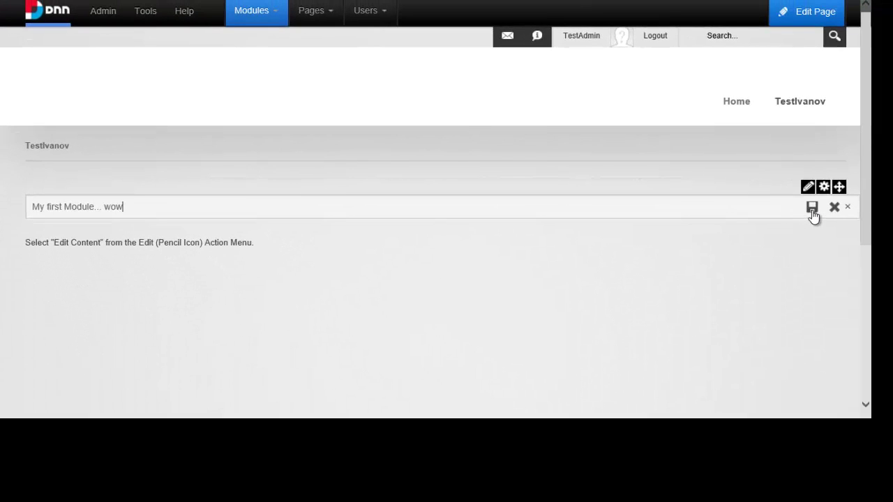
left_click(812, 208)
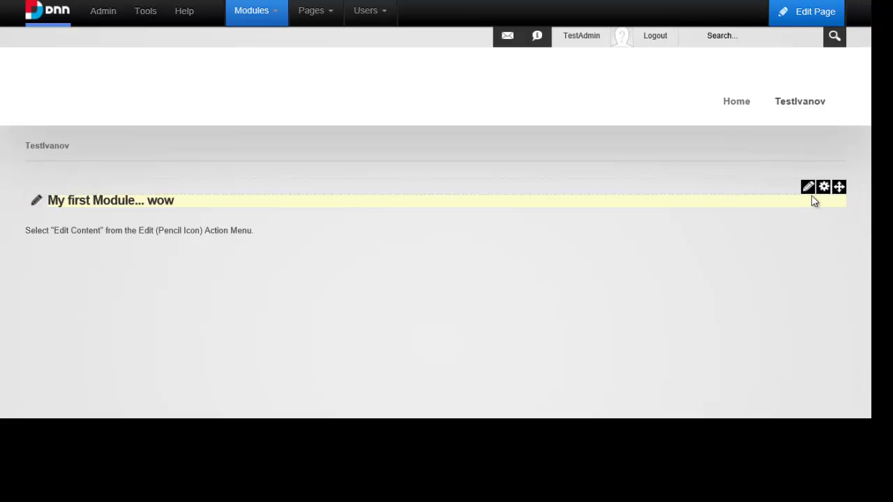
mouse_move(807, 194)
left_click(763, 205)
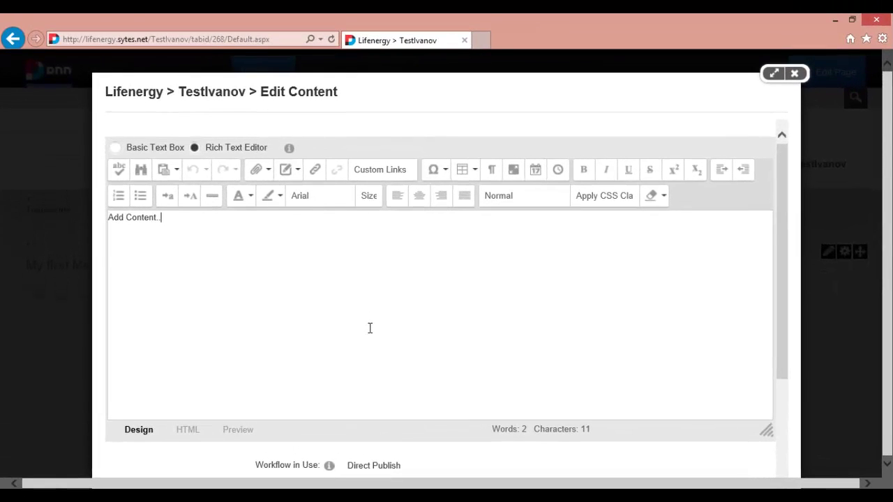
Replace the placeholder with 'Hello, how are you?' and 'Wanna be immortal? --- Oooh, yes!' on two lines.
key("BackSpace")
key("BackSpace")
key("BackSpace")
key("BackSpace")
key("BackSpace")
key("BackSpace")
key("BackSpace")
key("BackSpace")
key("BackSpace")
key("BackSpace")
key("BackSpace")
key("BackSpace")
type("h")
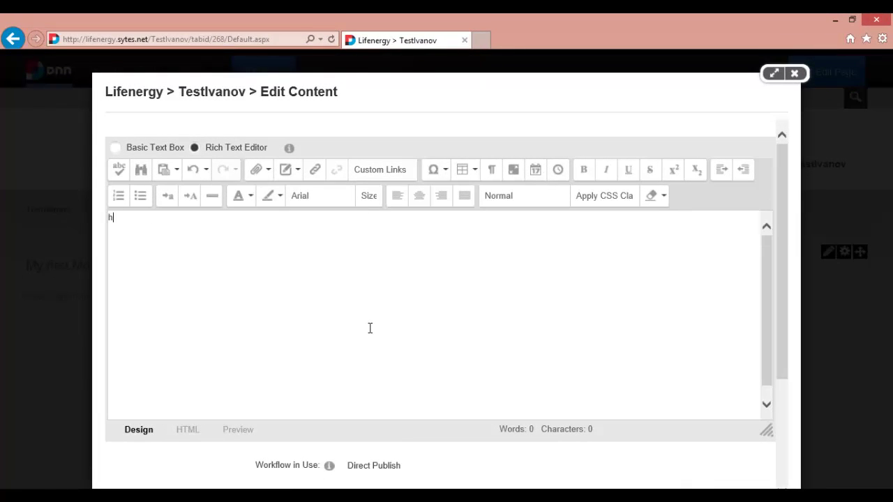
key("BackSpace")
key("BackSpace")
key("BackSpace")
key("BackSpace")
type("Hello, how qu")
key("BackSpace")
key("BackSpace")
type("are you?")
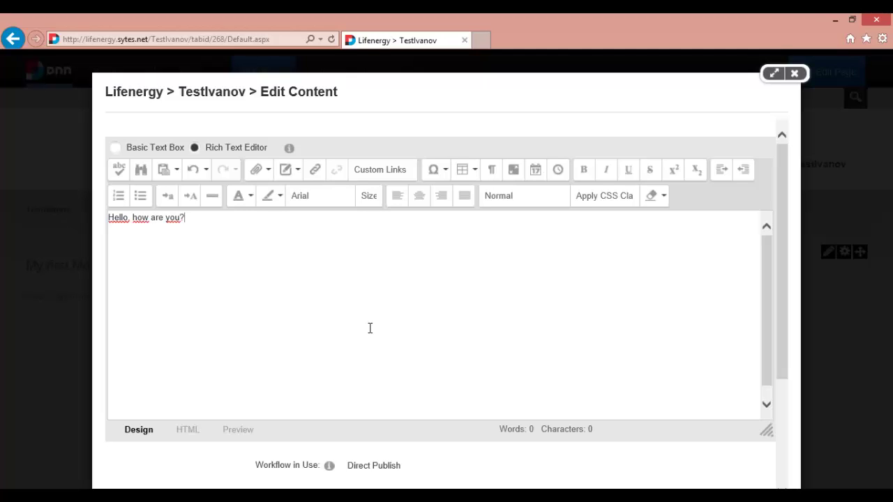
key("Return")
type("Wnna")
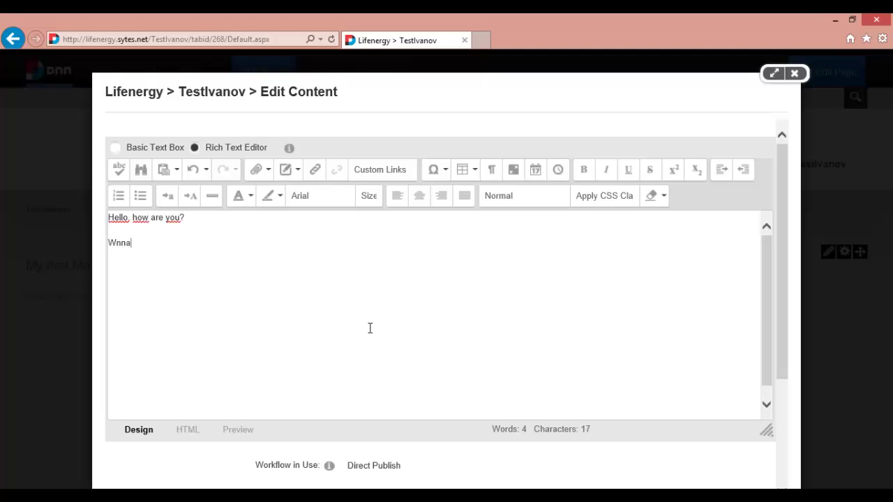
key("BackSpace")
key("BackSpace")
key("BackSpace")
type("anna be immortal? --- Oooh, ")
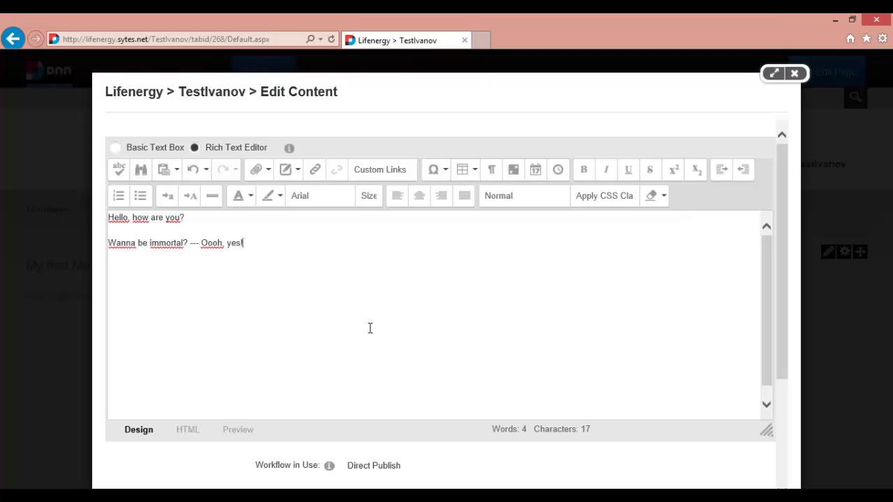
type("yes!")
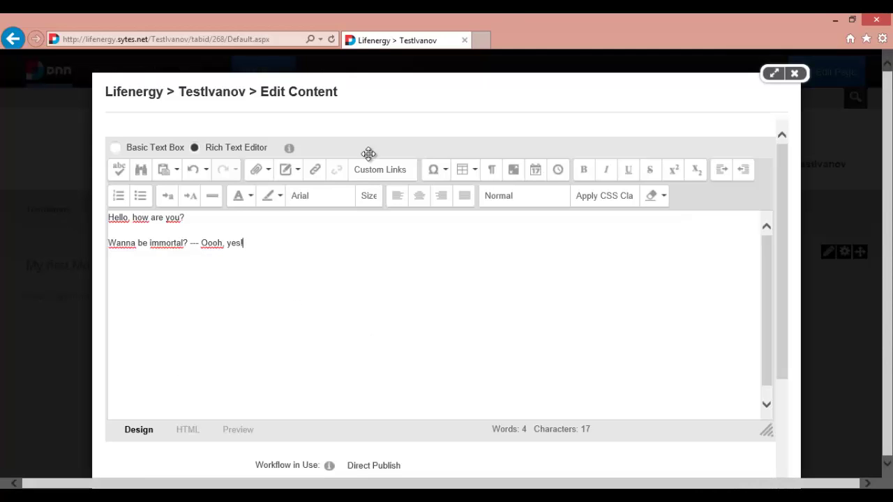
In a new tab, search YouTube for 'forever young' and open the Alphaville official video.
left_click(479, 41)
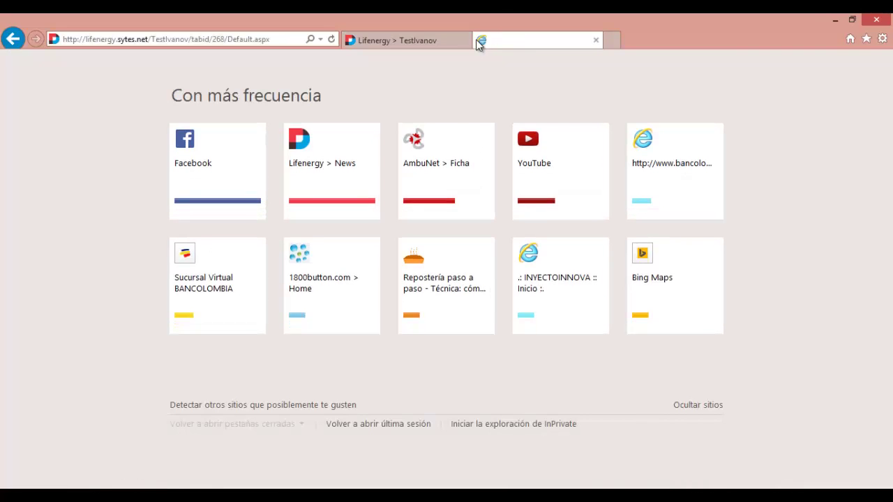
left_click(535, 154)
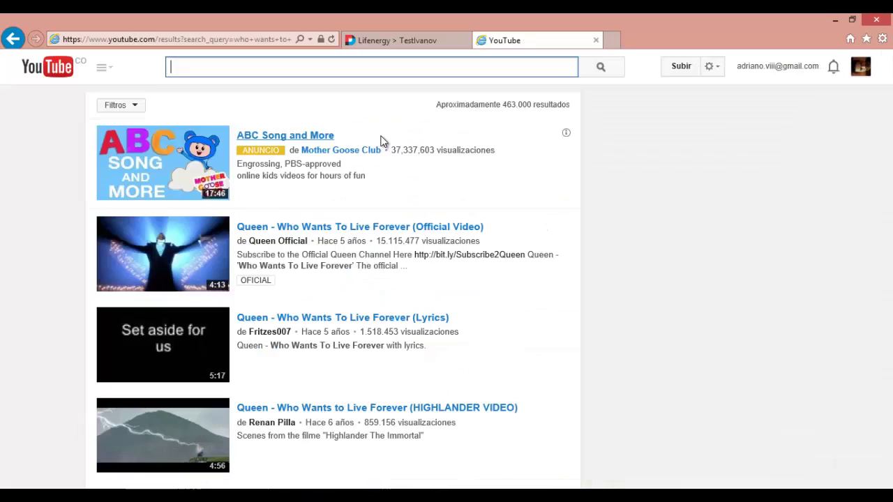
type("forever")
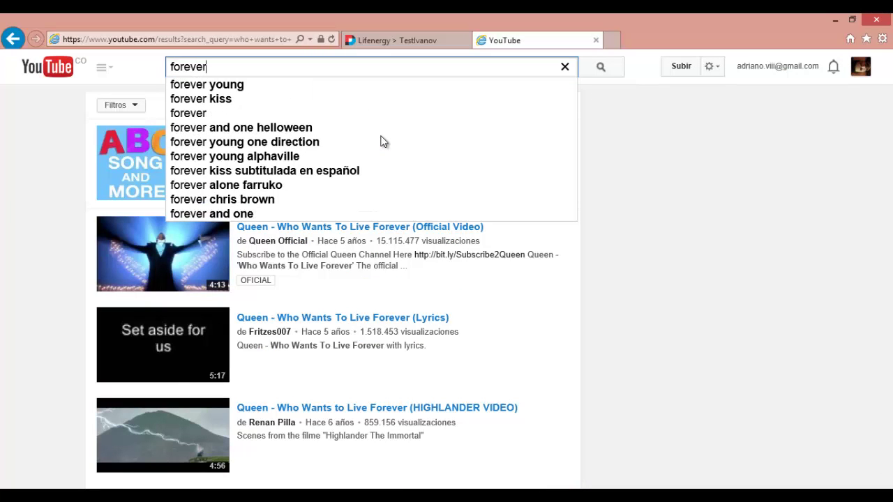
key("Down")
key("Return")
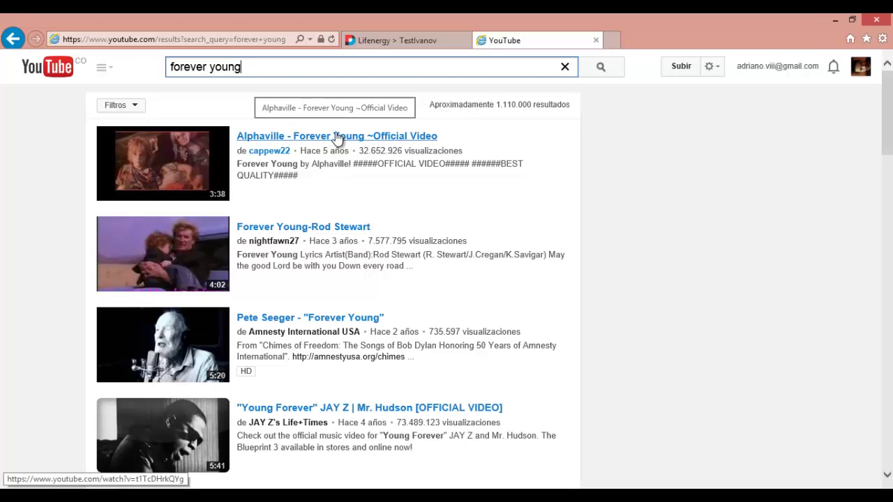
left_click(337, 138)
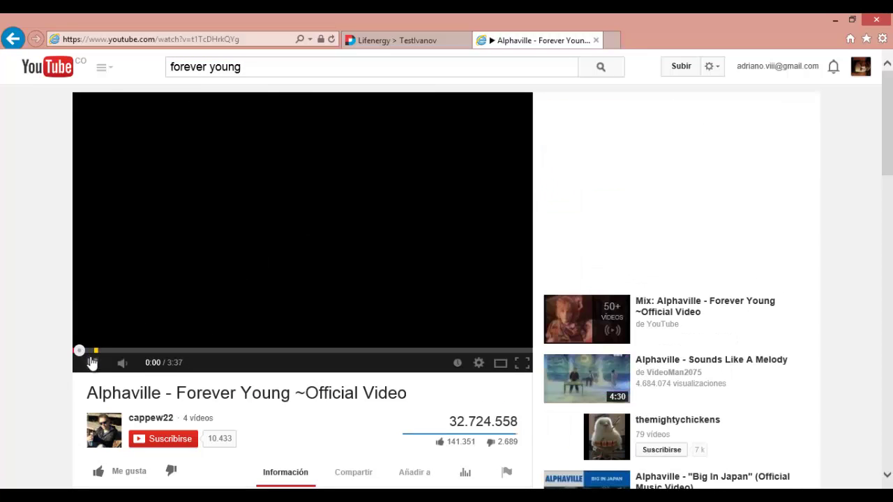
Pause the video and copy its 420 × 315 iframe embed code from Share > Embed.
left_click(93, 362)
scroll(93, 363, "down", 2)
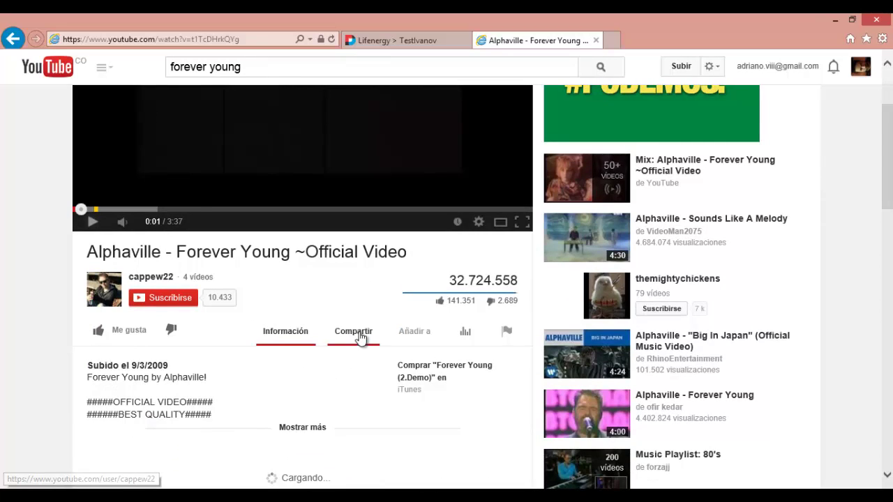
left_click(357, 334)
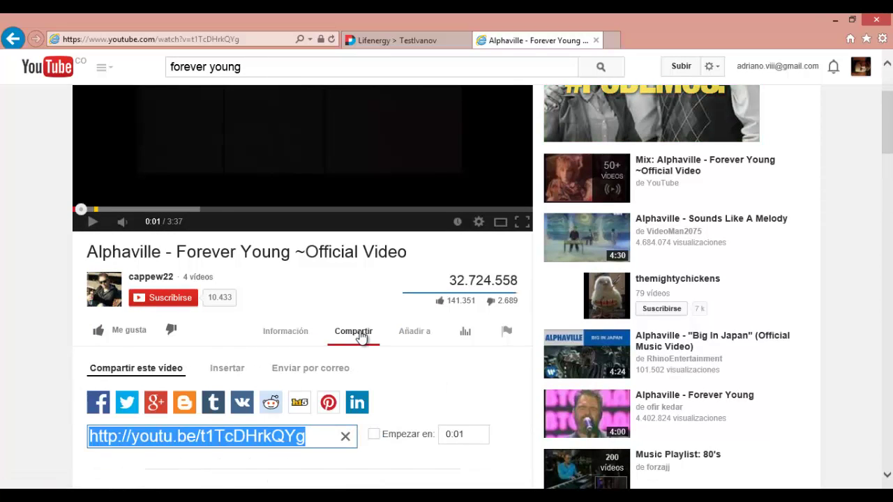
scroll(361, 337, "down", 1)
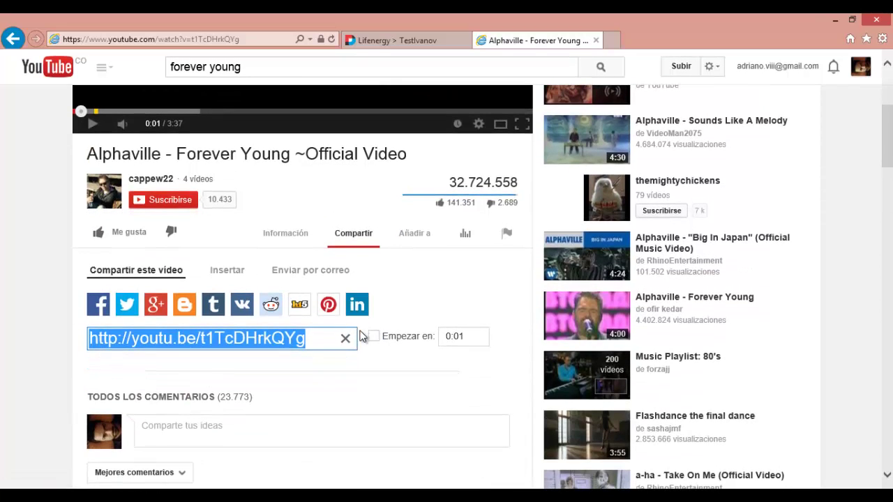
left_click(227, 271)
key("ctrl+c")
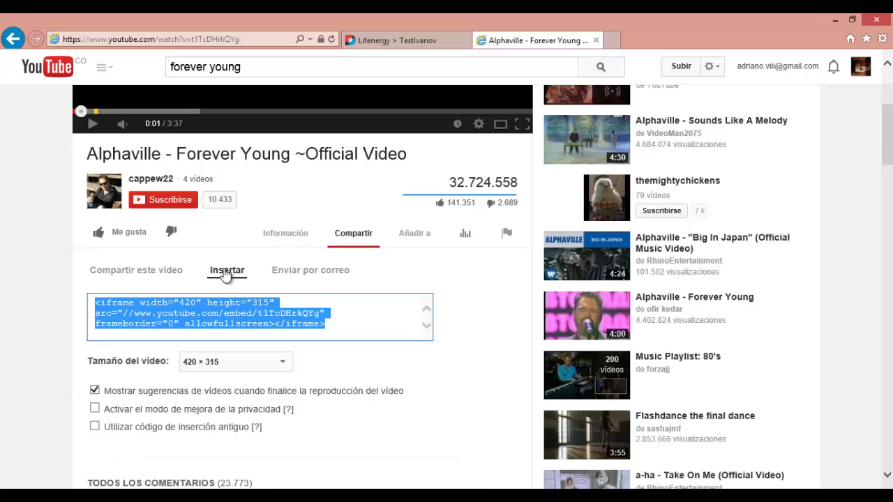
right_click(222, 307)
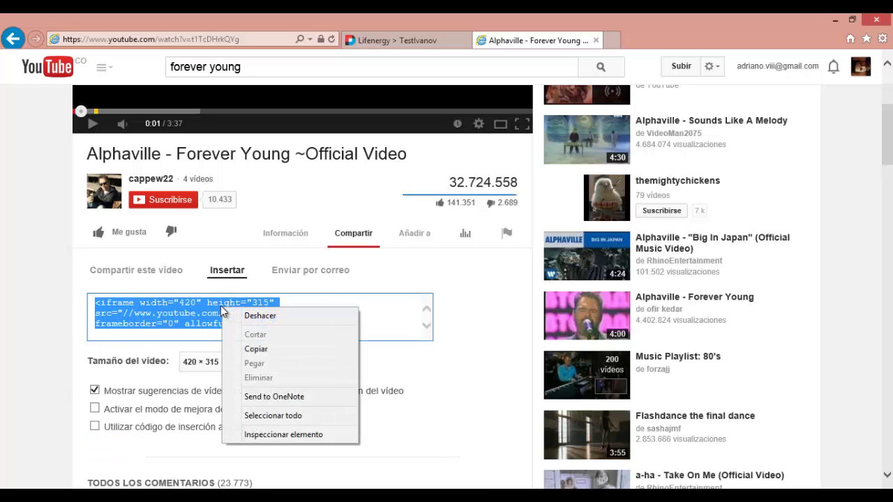
left_click(260, 348)
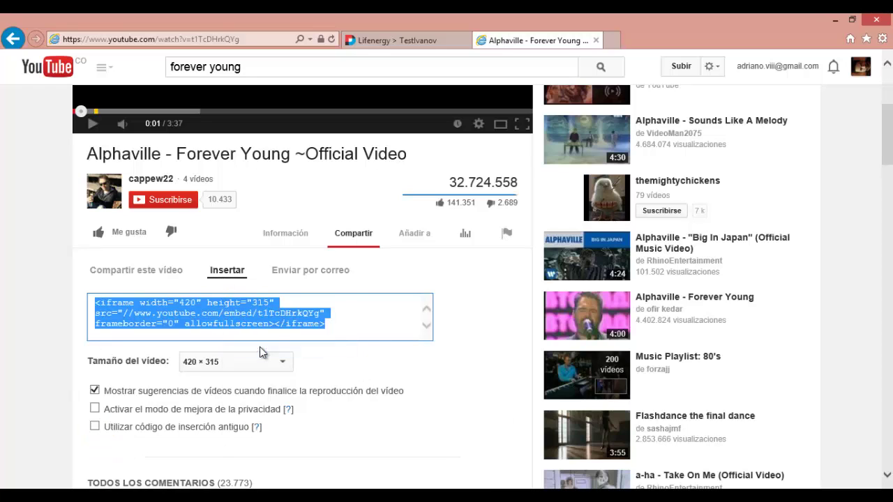
Paste the Alphaville iframe code after the last </p> in the module's HTML source, then check it in Design view.
left_click(425, 42)
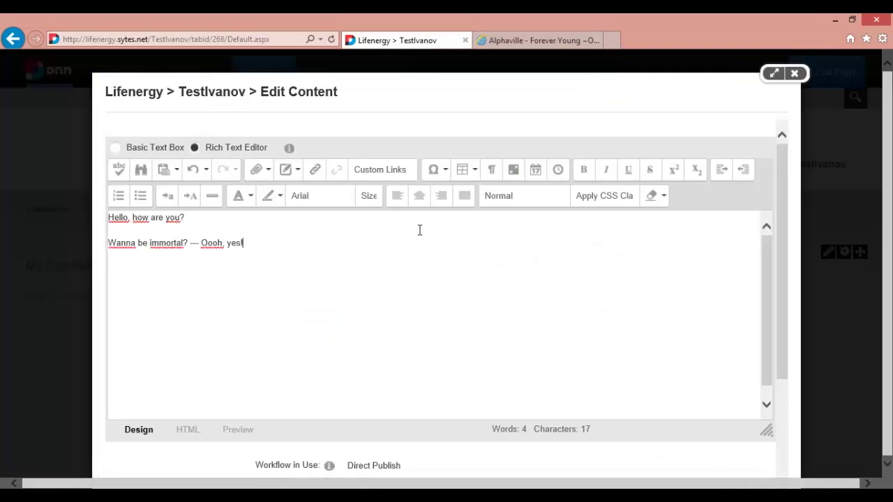
left_click(305, 349)
left_click(188, 431)
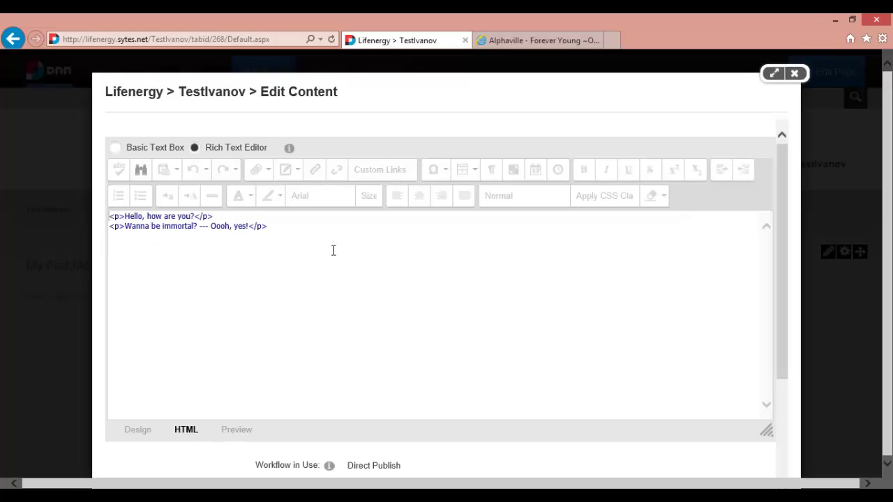
left_click(352, 242)
key("ctrl+v")
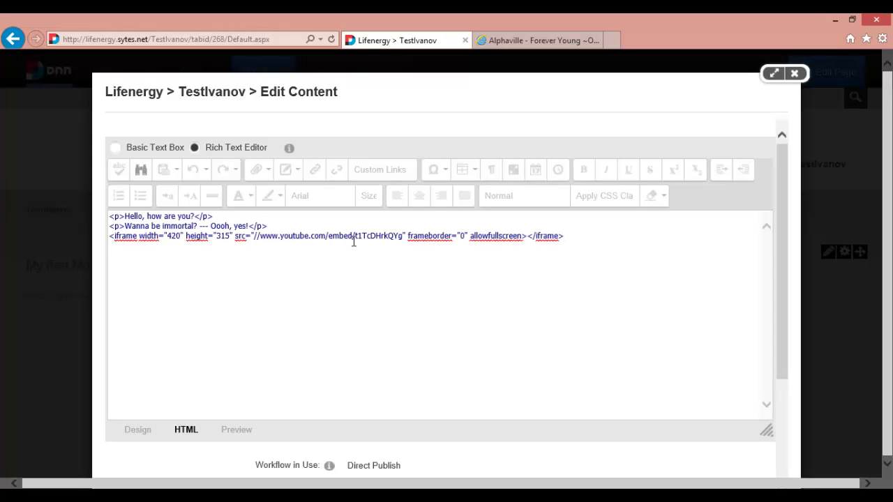
left_click(138, 430)
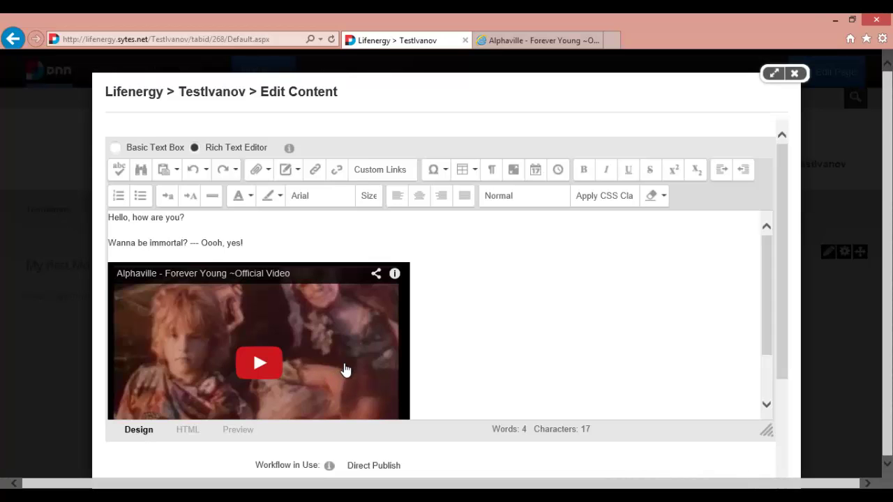
scroll(477, 322, "down", 1)
scroll(478, 322, "up", 1)
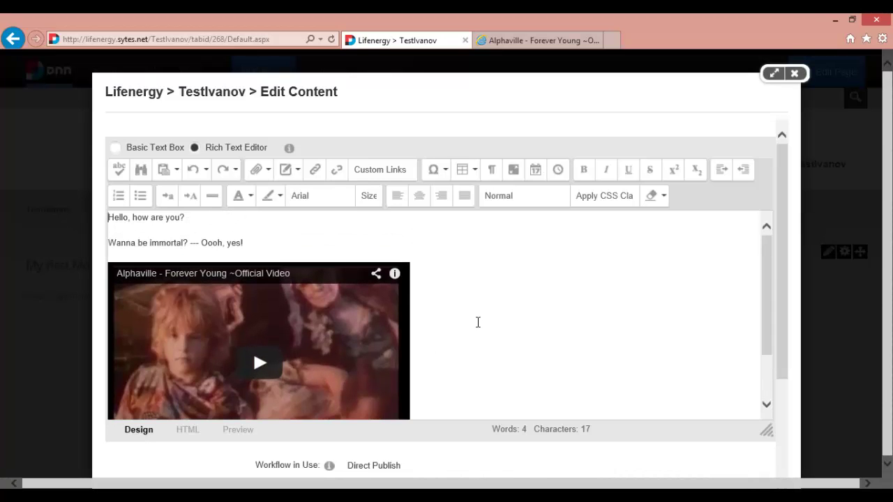